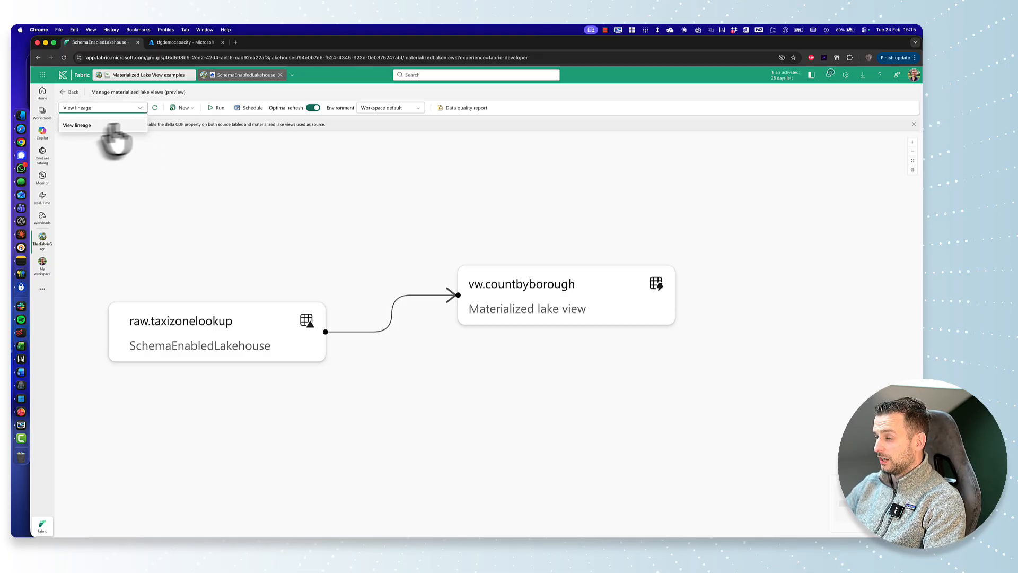
Step: Open the Materialized Lake View examples notebook from the current workspace's items
{"action": "left_click", "coordinate": [279, 199]}
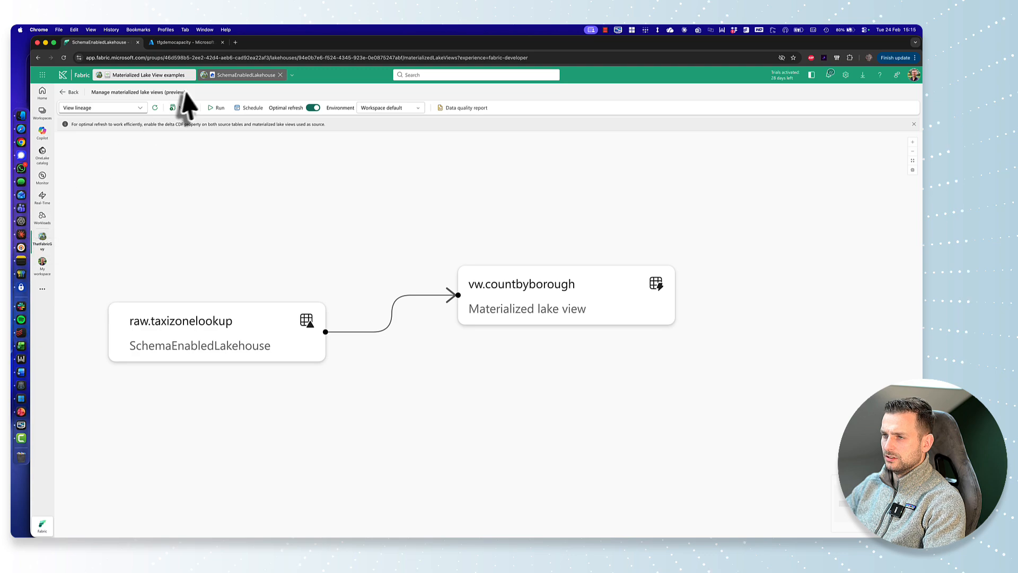
{"action": "left_click", "coordinate": [43, 239]}
{"action": "scroll", "coordinate": [106, 255], "scroll_direction": "down", "scroll_amount": 5}
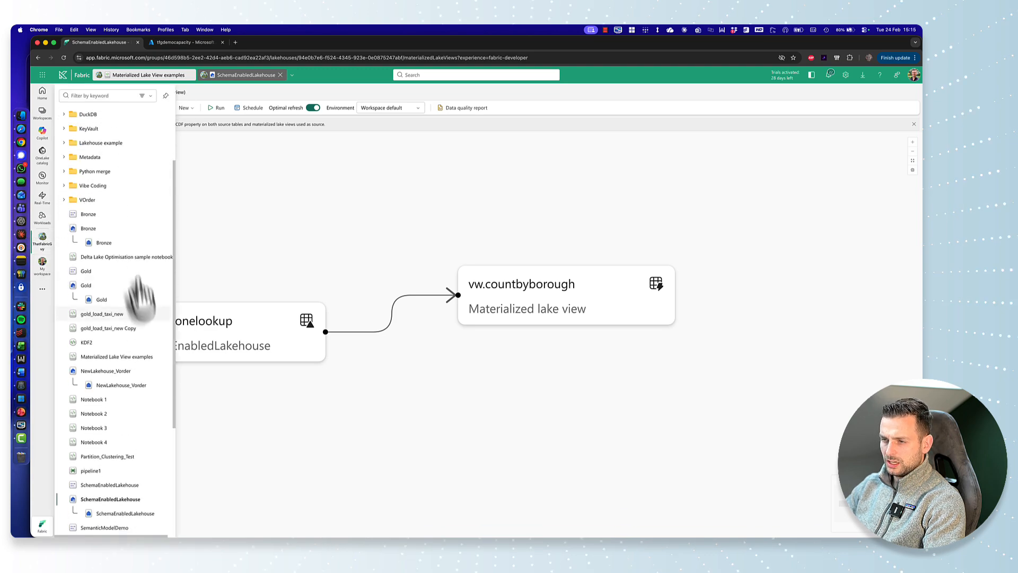
{"action": "left_click", "coordinate": [126, 317]}
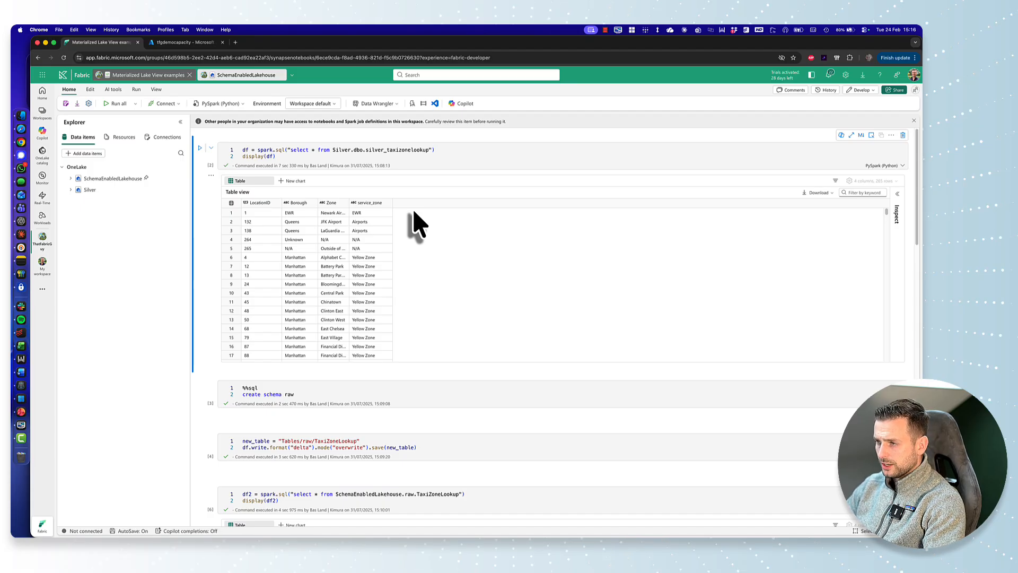
Step: Examine the notebook down to the cell creating vw.CountByBorough, highlighting its source table, selected columns and grouping by Borough
{"action": "scroll", "coordinate": [207, 386], "scroll_direction": "down", "scroll_amount": 3}
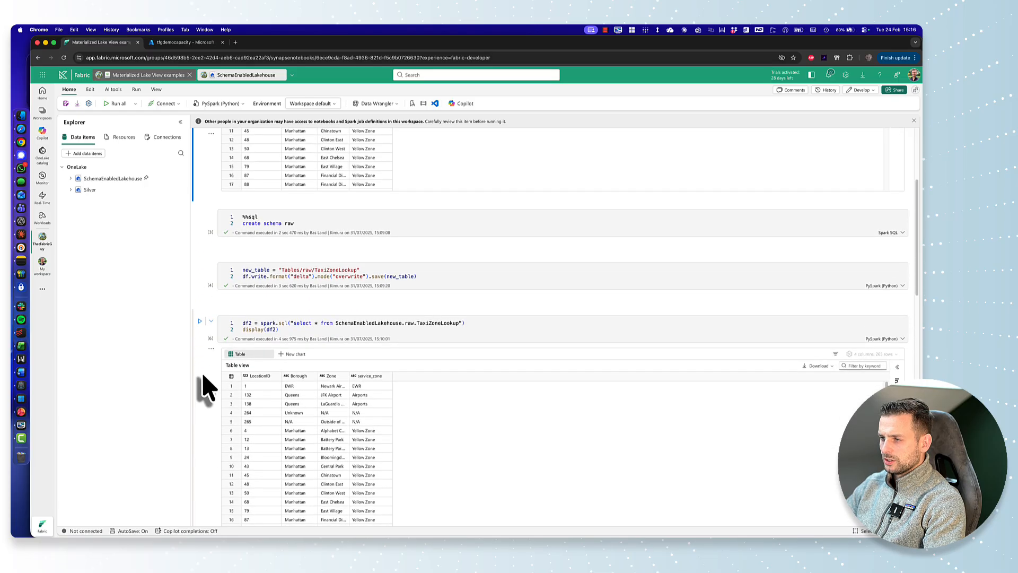
{"action": "scroll", "coordinate": [207, 386], "scroll_direction": "down", "scroll_amount": 5}
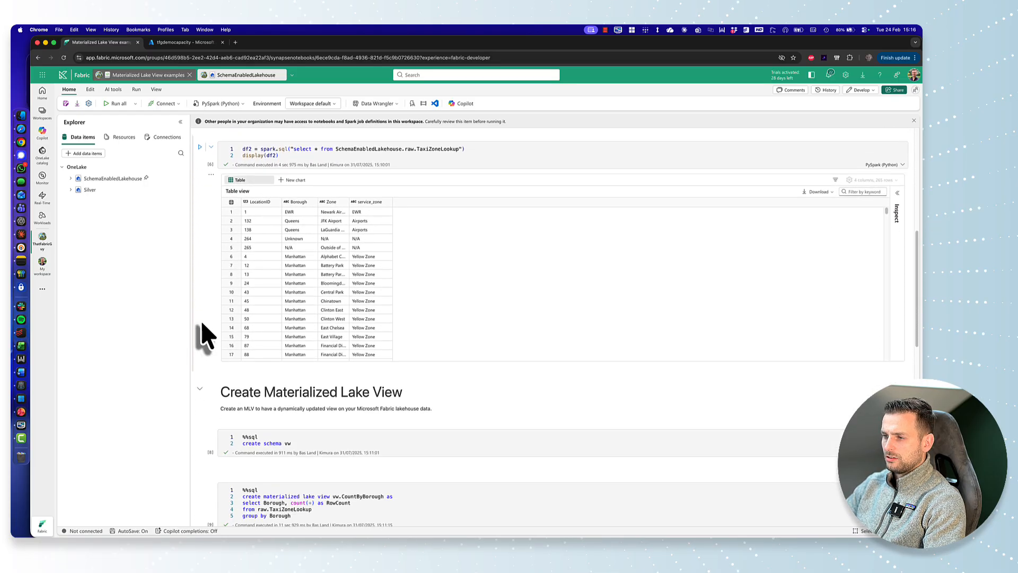
{"action": "scroll", "coordinate": [207, 334], "scroll_direction": "down", "scroll_amount": 5}
{"action": "scroll", "coordinate": [207, 334], "scroll_direction": "down", "scroll_amount": 1}
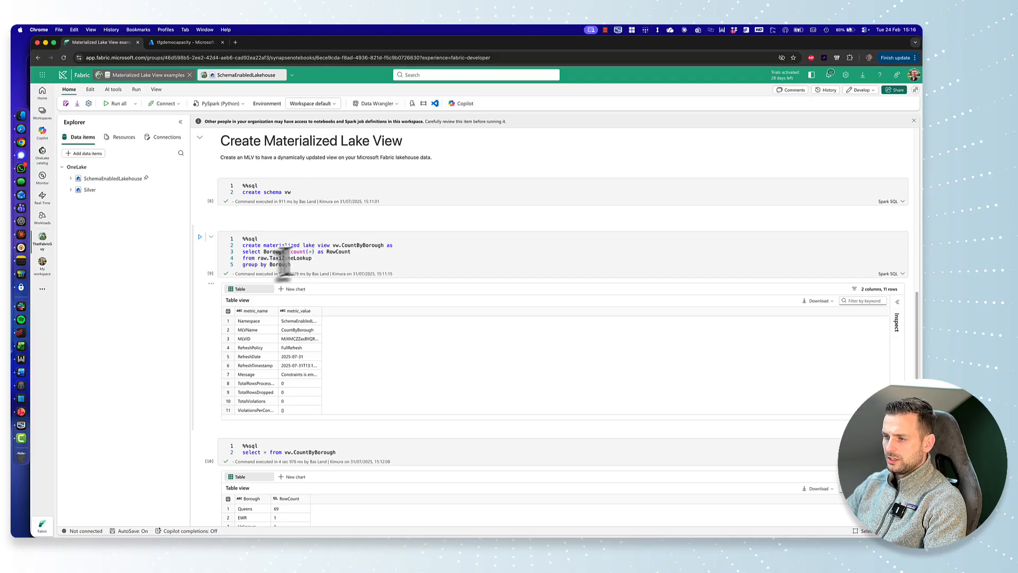
{"action": "left_click", "coordinate": [321, 265]}
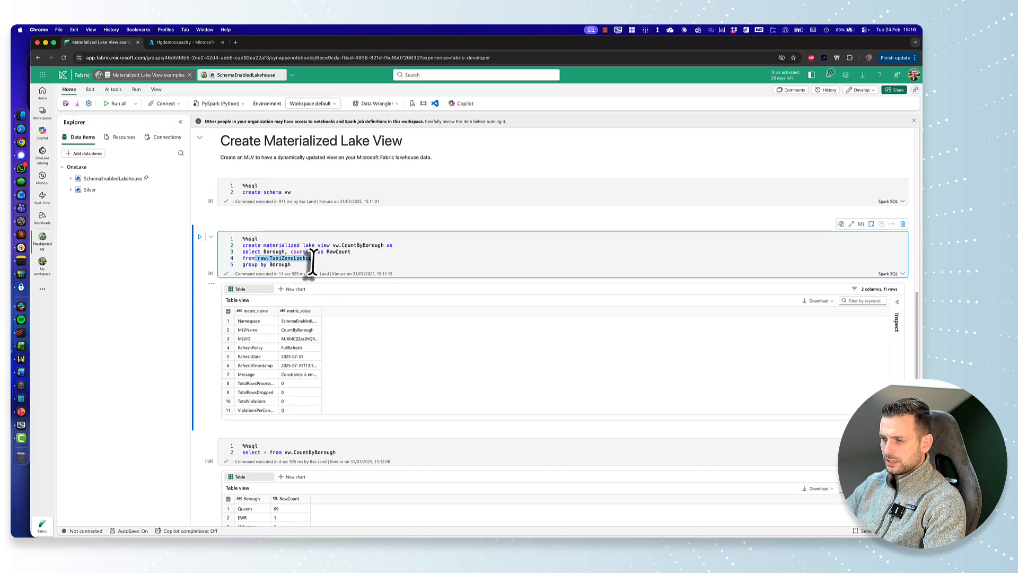
{"action": "left_click_drag", "start_coordinate": [265, 252], "coordinate": [285, 252]}
{"action": "left_click_drag", "start_coordinate": [293, 251], "coordinate": [313, 250]}
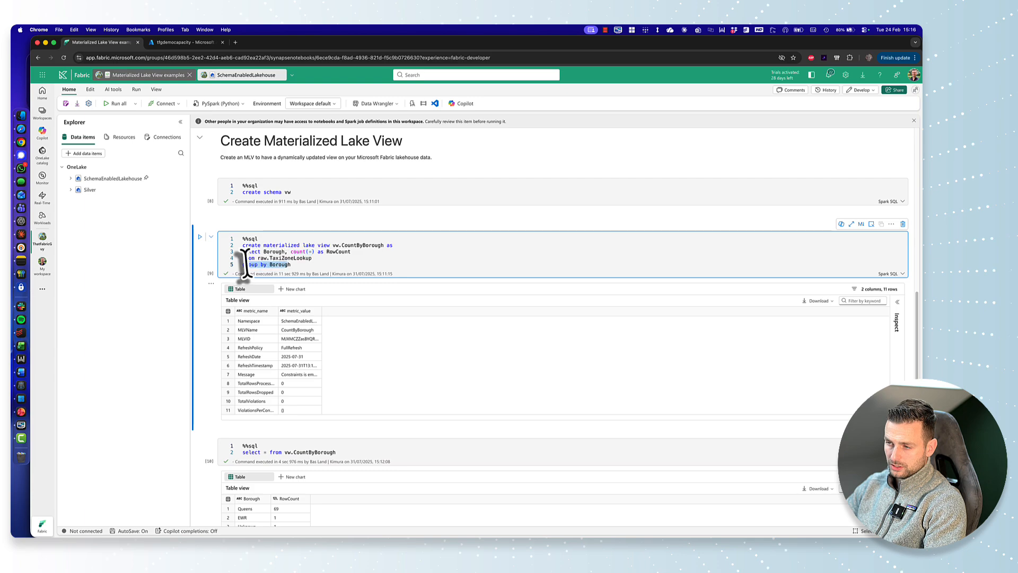
{"action": "left_click", "coordinate": [324, 265]}
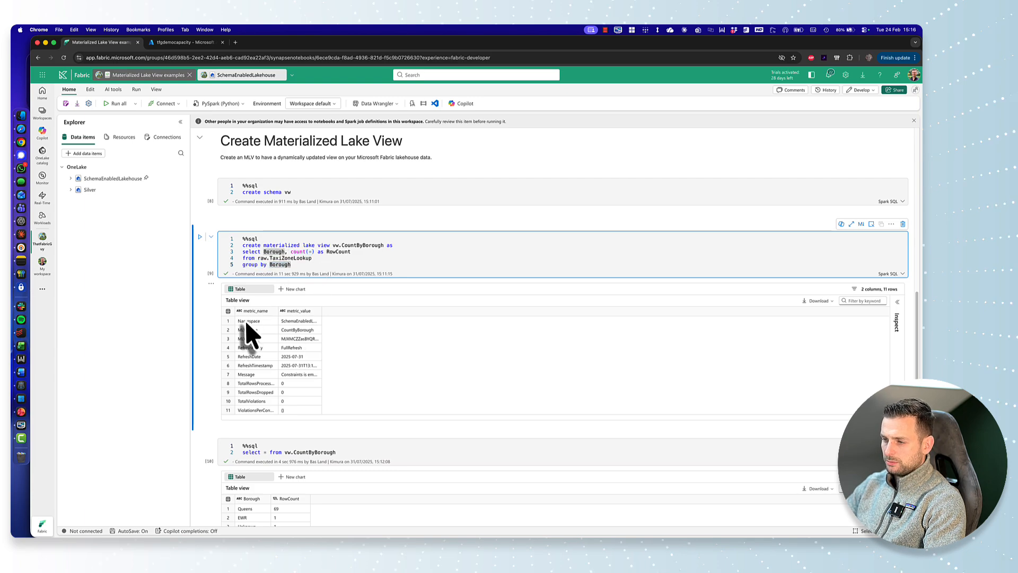
Step: Examine the CountByBorough query output, the insert into raw.TaxiZoneLookup and the cells that refresh and re-query the view
{"action": "scroll", "coordinate": [220, 249], "scroll_direction": "down", "scroll_amount": 5}
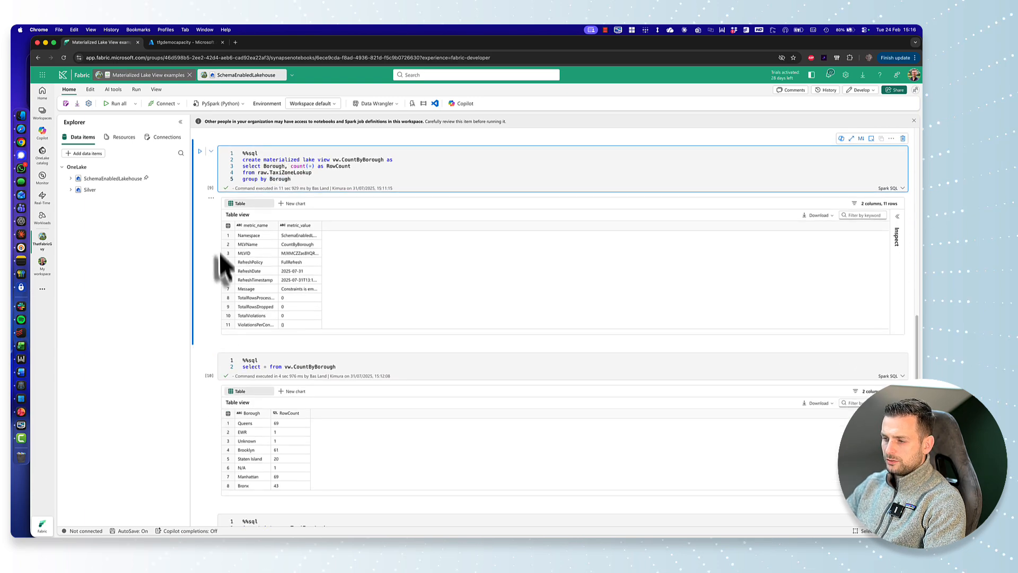
{"action": "scroll", "coordinate": [226, 264], "scroll_direction": "down", "scroll_amount": 1}
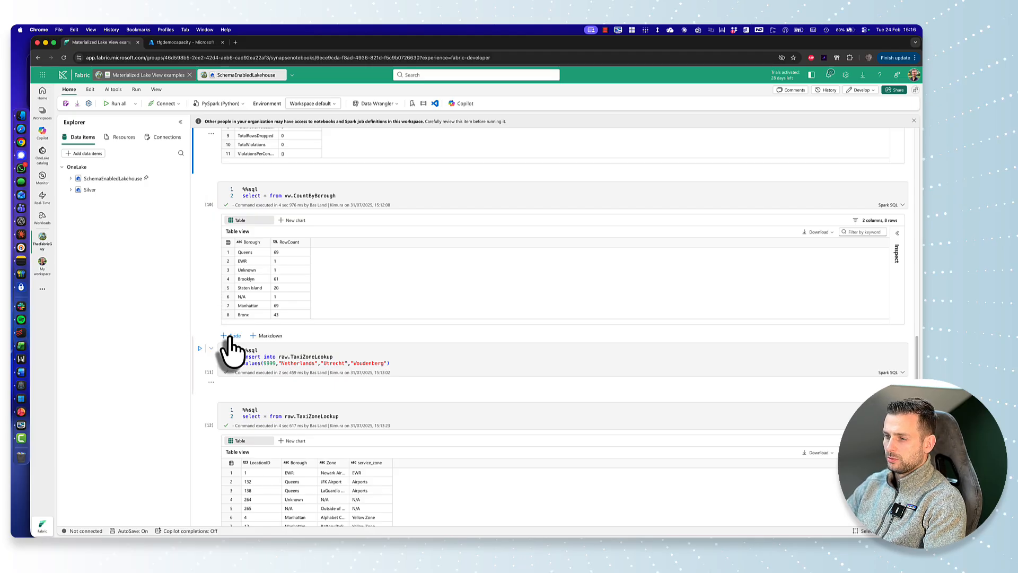
{"action": "scroll", "coordinate": [227, 329], "scroll_direction": "up", "scroll_amount": 3}
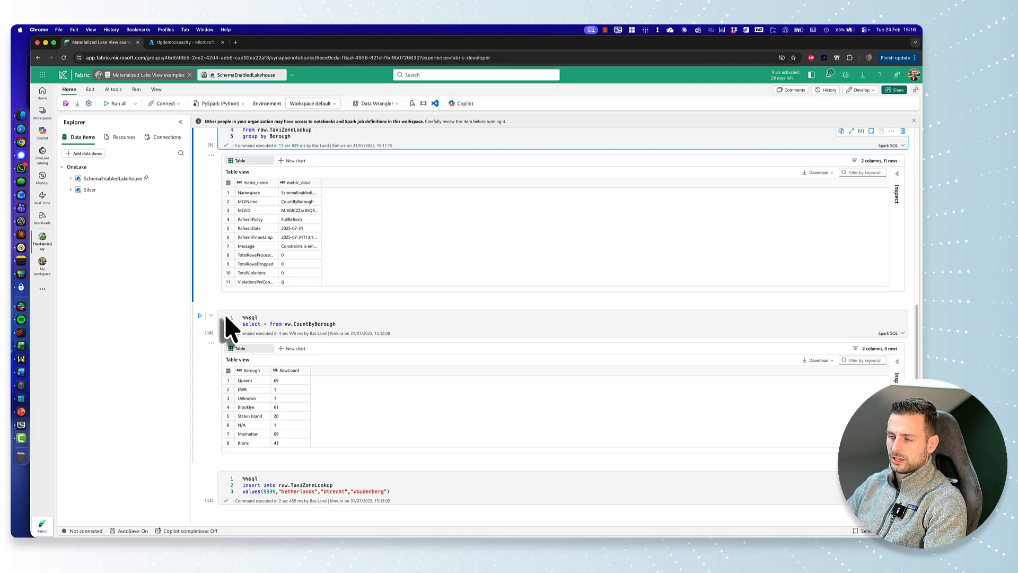
{"action": "scroll", "coordinate": [227, 319], "scroll_direction": "down", "scroll_amount": 4}
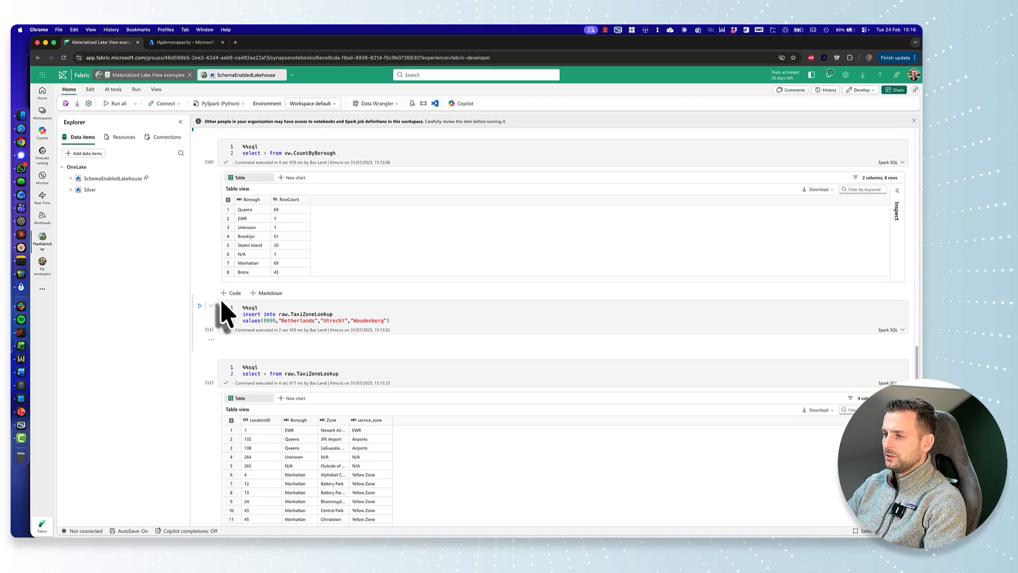
{"action": "scroll", "coordinate": [227, 314], "scroll_direction": "down", "scroll_amount": 15}
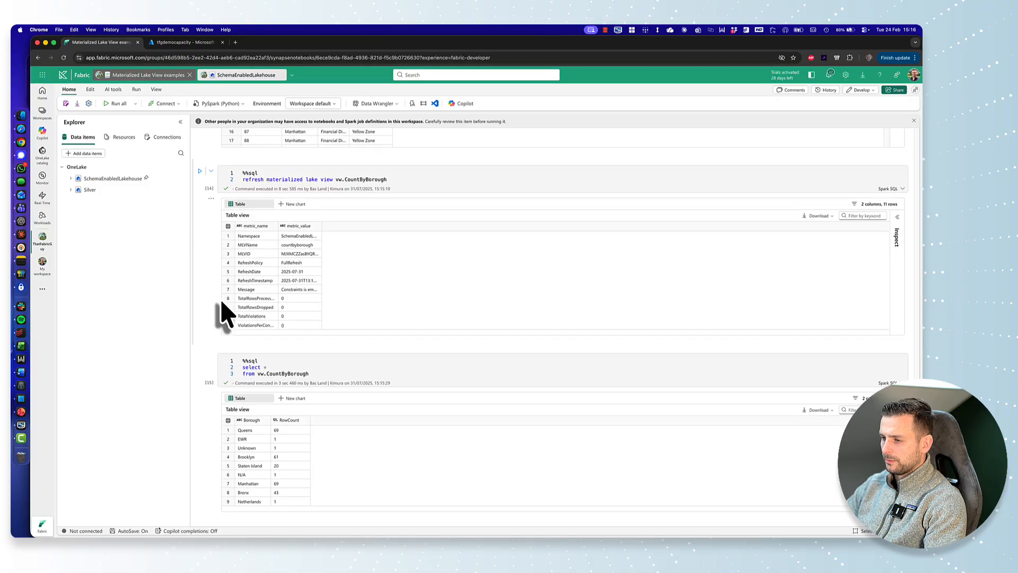
{"action": "scroll", "coordinate": [227, 314], "scroll_direction": "up", "scroll_amount": 10}
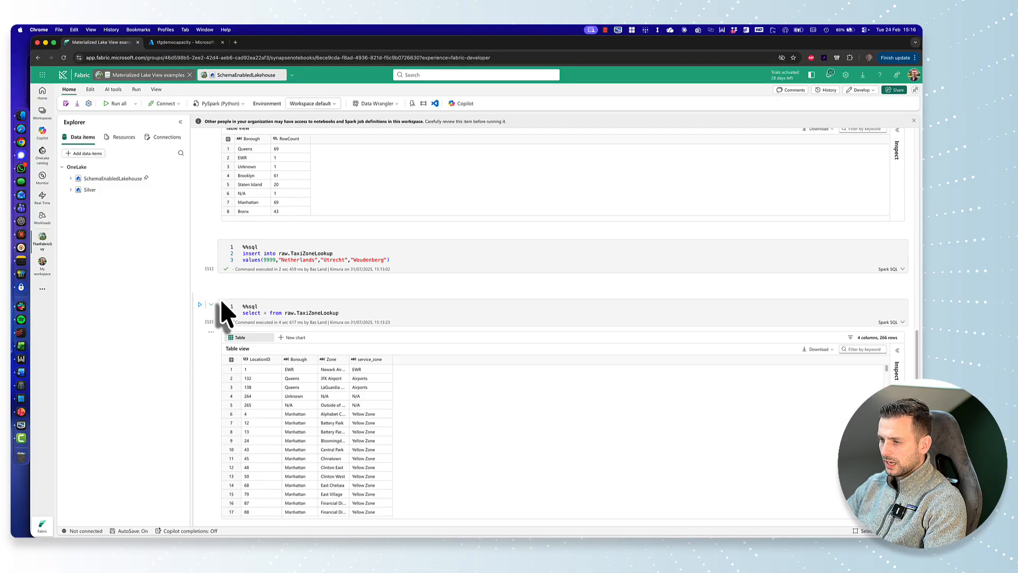
{"action": "scroll", "coordinate": [215, 417], "scroll_direction": "up", "scroll_amount": 6}
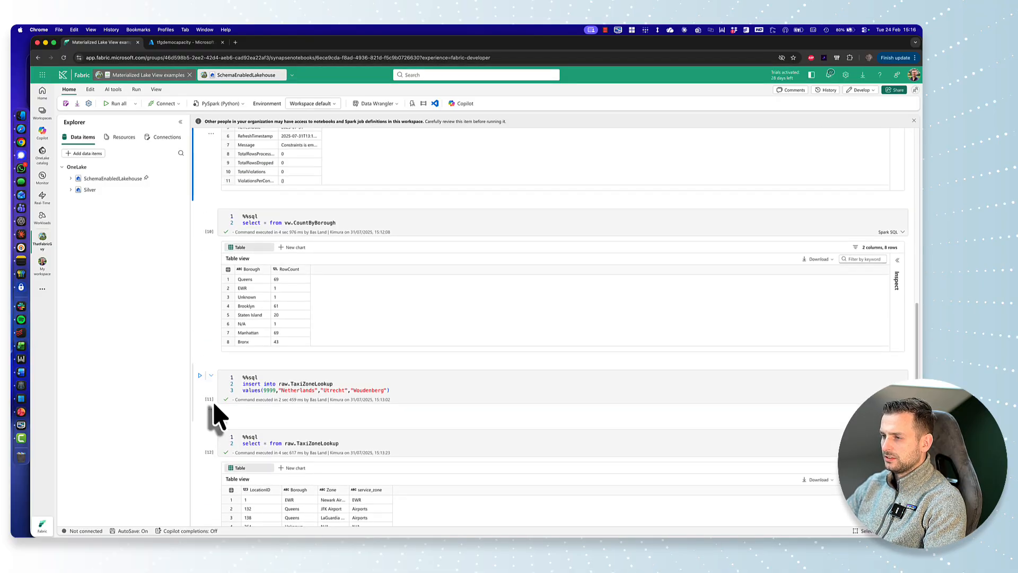
{"action": "scroll", "coordinate": [215, 416], "scroll_direction": "up", "scroll_amount": 1}
{"action": "scroll", "coordinate": [215, 416], "scroll_direction": "down", "scroll_amount": 4}
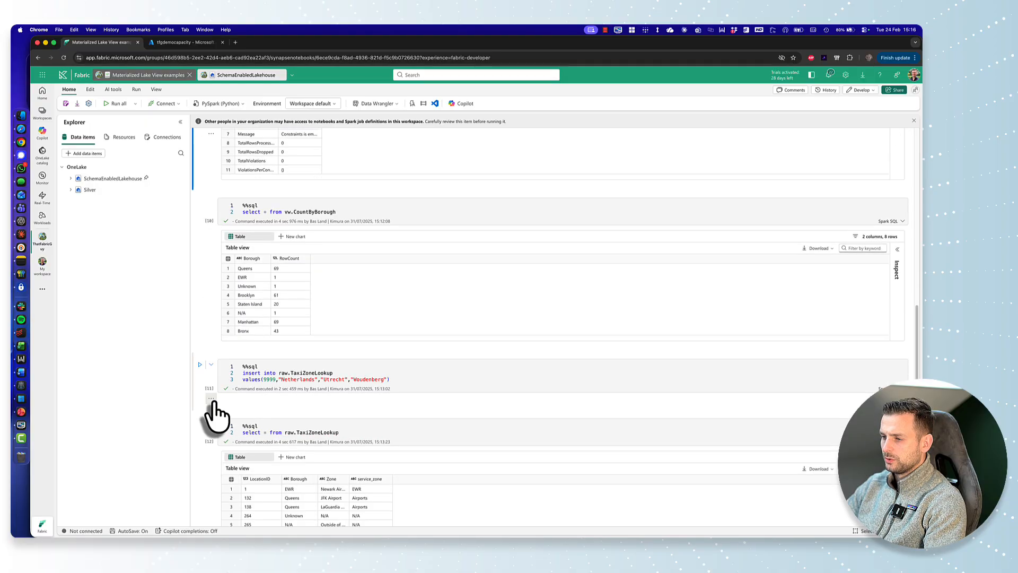
{"action": "scroll", "coordinate": [214, 403], "scroll_direction": "down", "scroll_amount": 5}
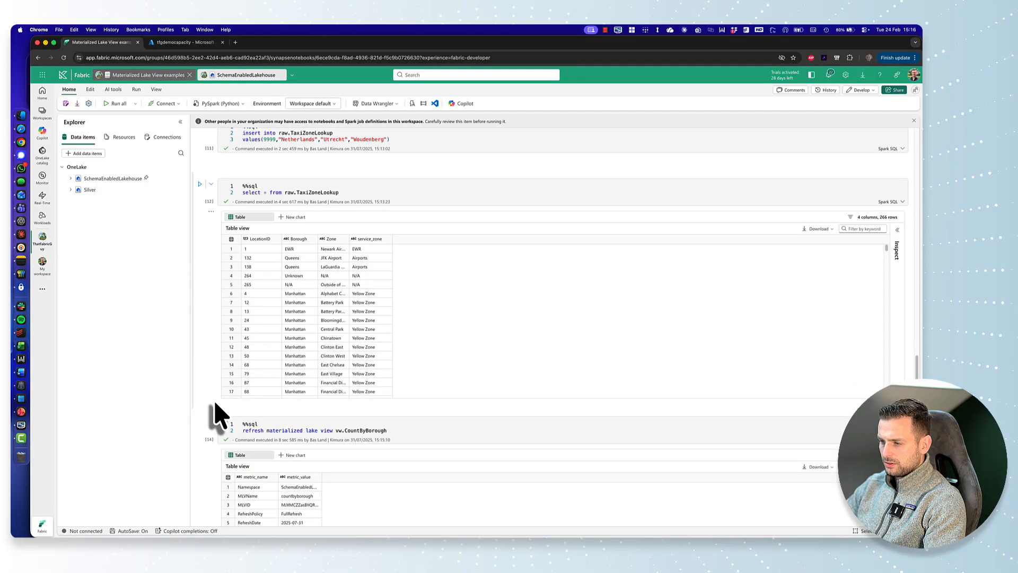
{"action": "scroll", "coordinate": [213, 416], "scroll_direction": "down", "scroll_amount": 4}
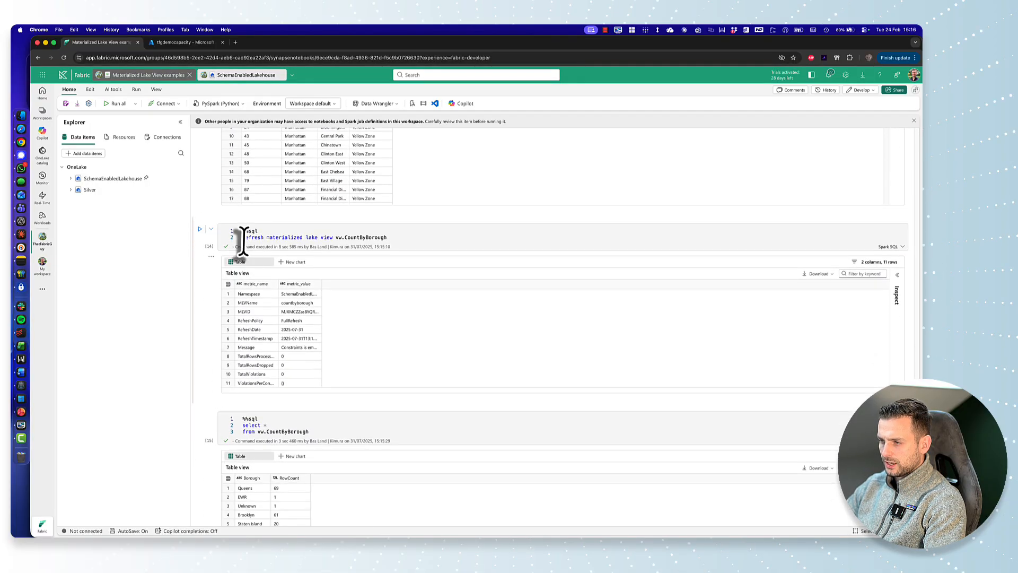
Step: Enlarge the page to 150% and highlight the refresh statement for the materialized lake view vw.CountByBorough
{"action": "left_click", "coordinate": [244, 239]}
{"action": "key", "text": "super+equal"}
{"action": "key", "text": "super+equal"}
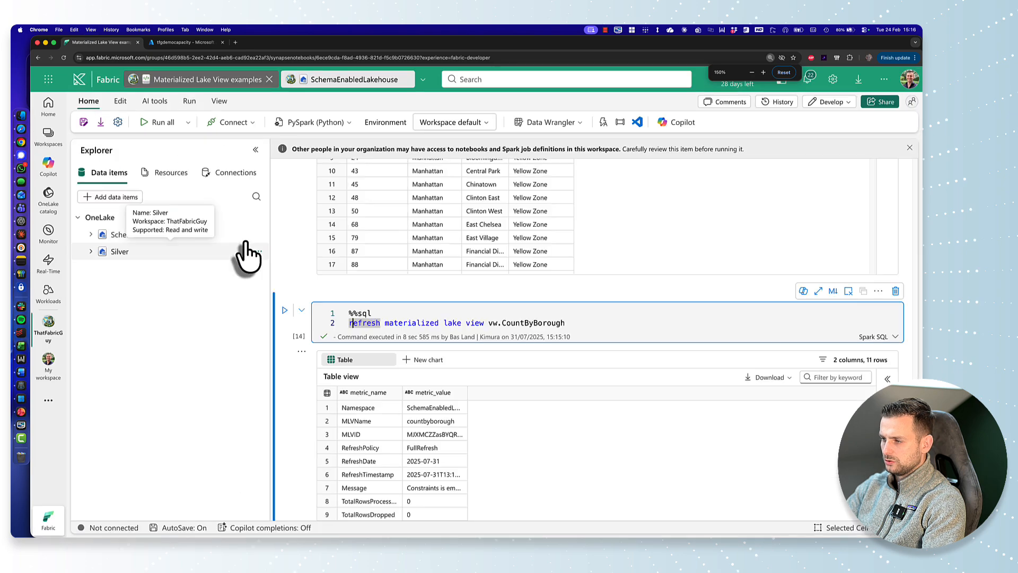
{"action": "left_click_drag", "start_coordinate": [566, 323], "coordinate": [346, 324]}
{"action": "left_click", "coordinate": [564, 322]}
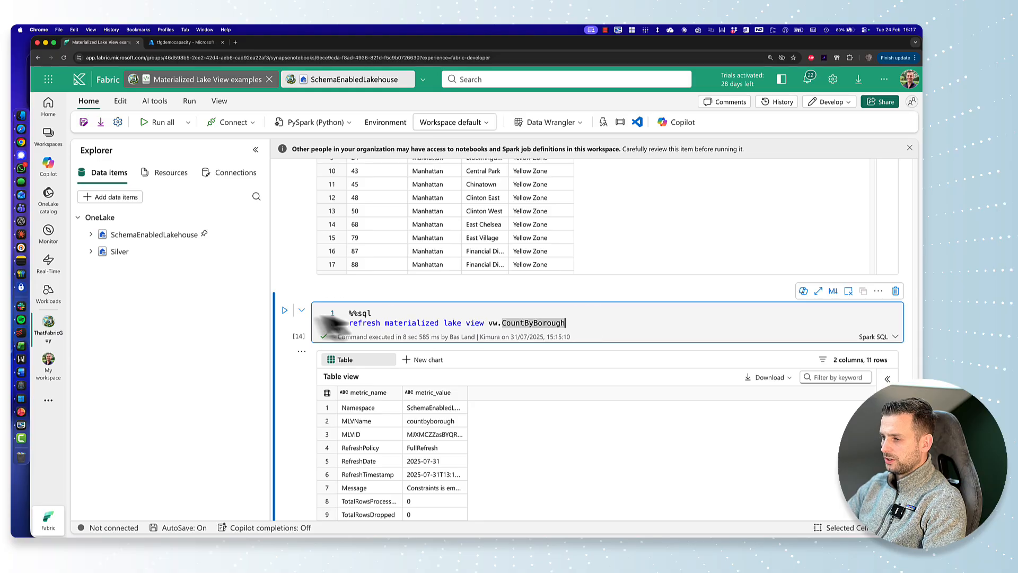
{"action": "left_click", "coordinate": [403, 314]}
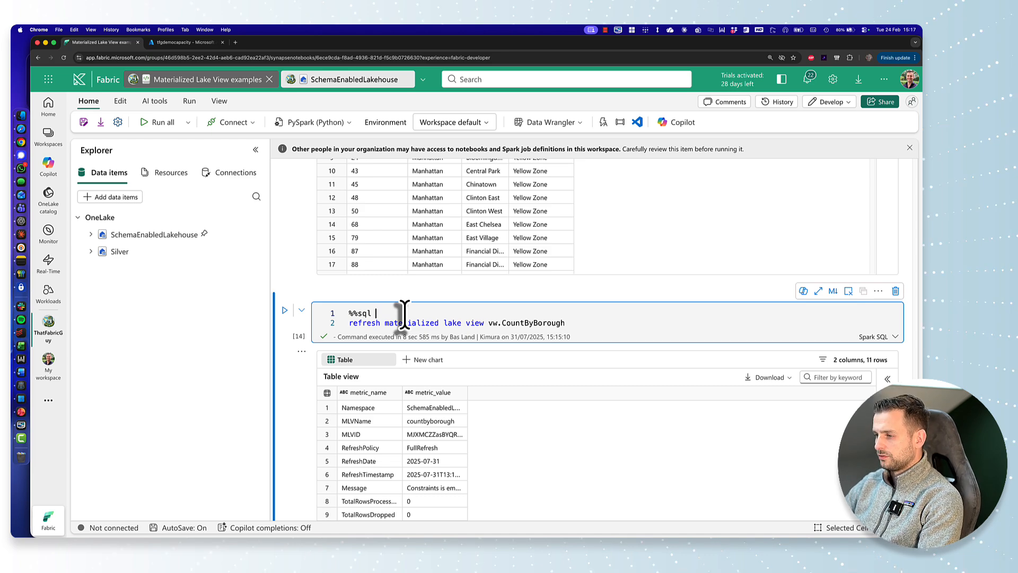
{"action": "left_click_drag", "start_coordinate": [346, 321], "coordinate": [552, 321]}
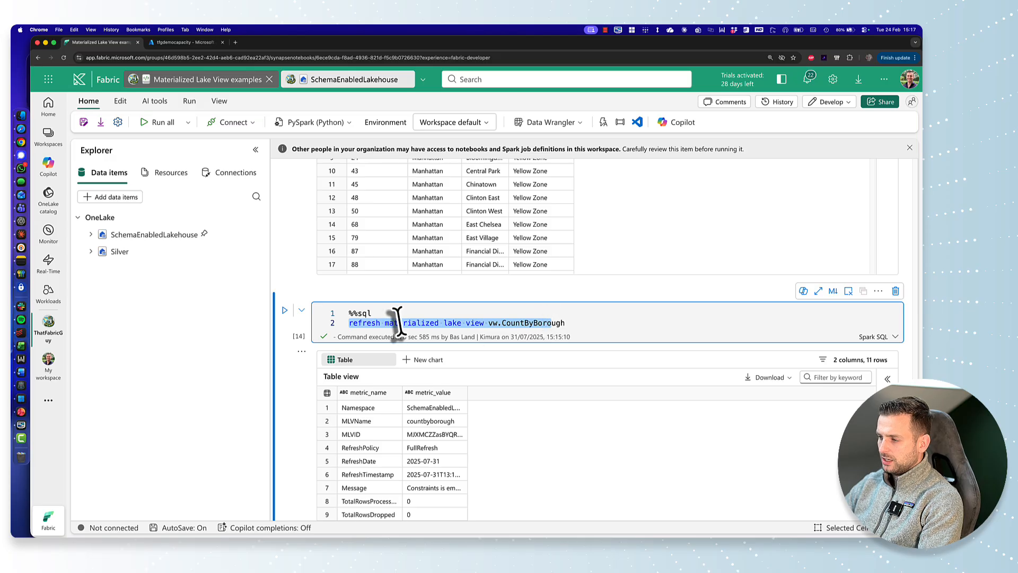
{"action": "double_click", "coordinate": [375, 322]}
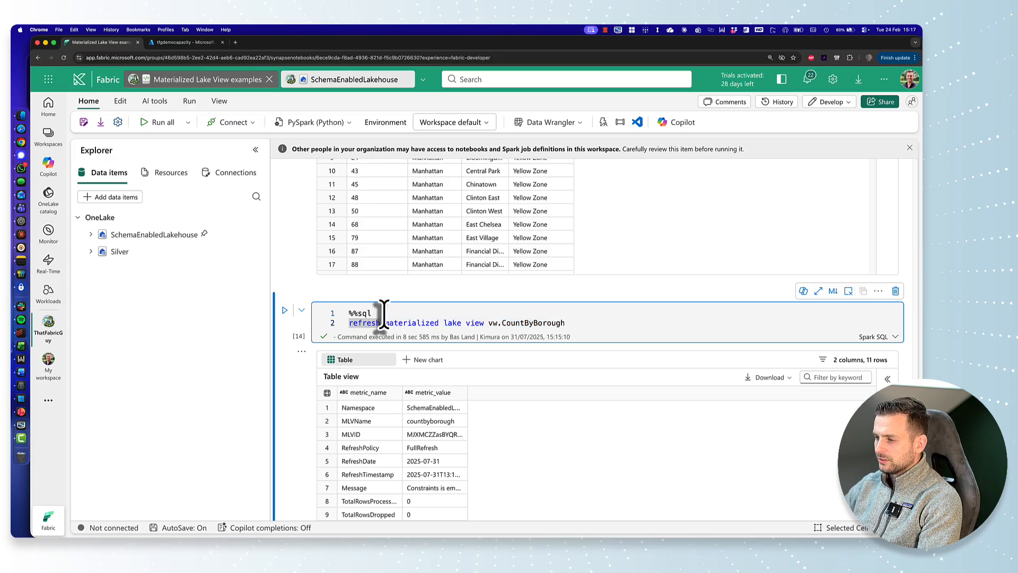
Step: Highlight the RefreshPolicy row in the output of the refresh cell
{"action": "scroll", "coordinate": [382, 318], "scroll_direction": "down", "scroll_amount": 2}
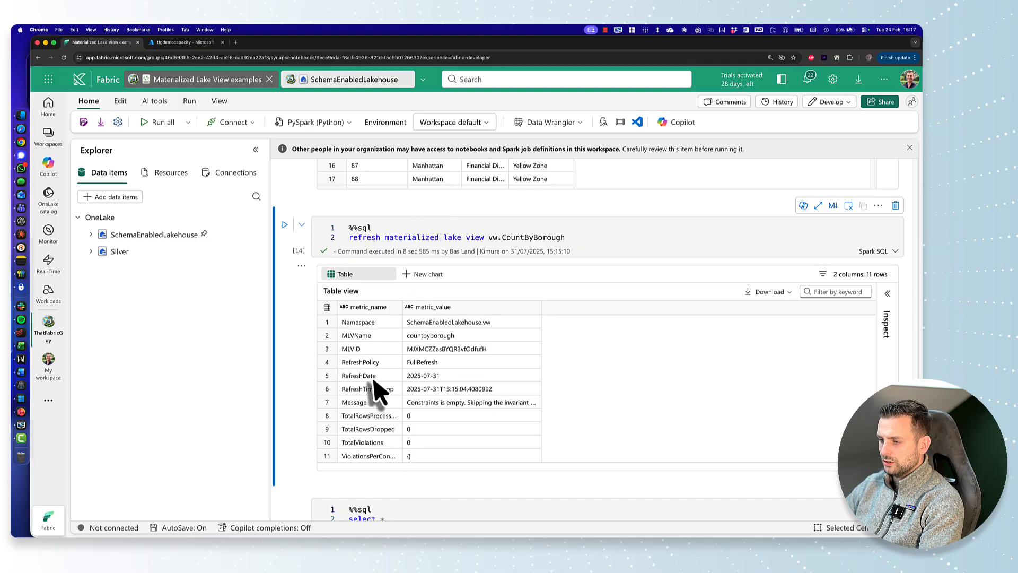
{"action": "left_click_drag", "start_coordinate": [440, 365], "coordinate": [364, 366]}
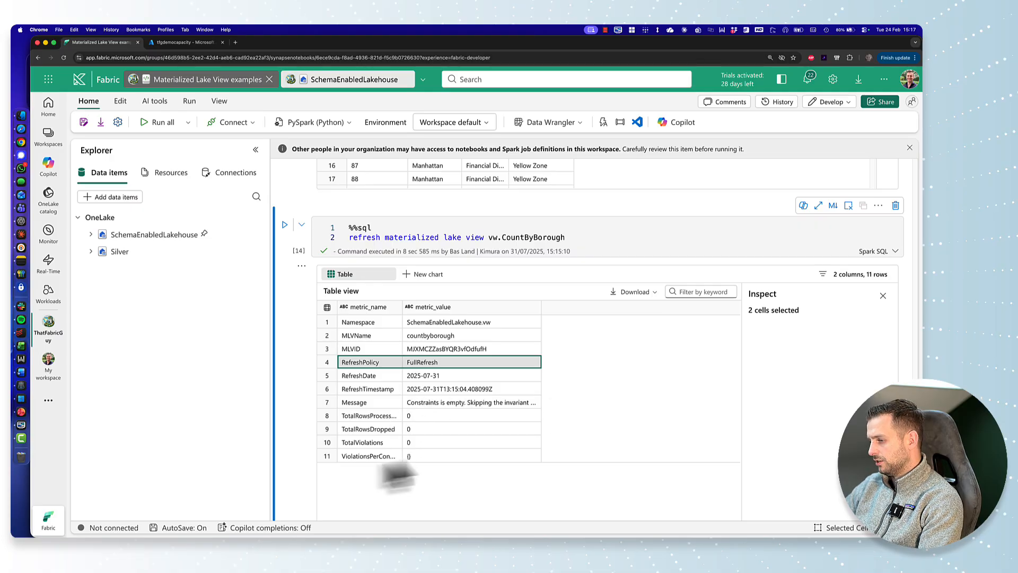
{"action": "scroll", "coordinate": [434, 435], "scroll_direction": "up", "scroll_amount": 3}
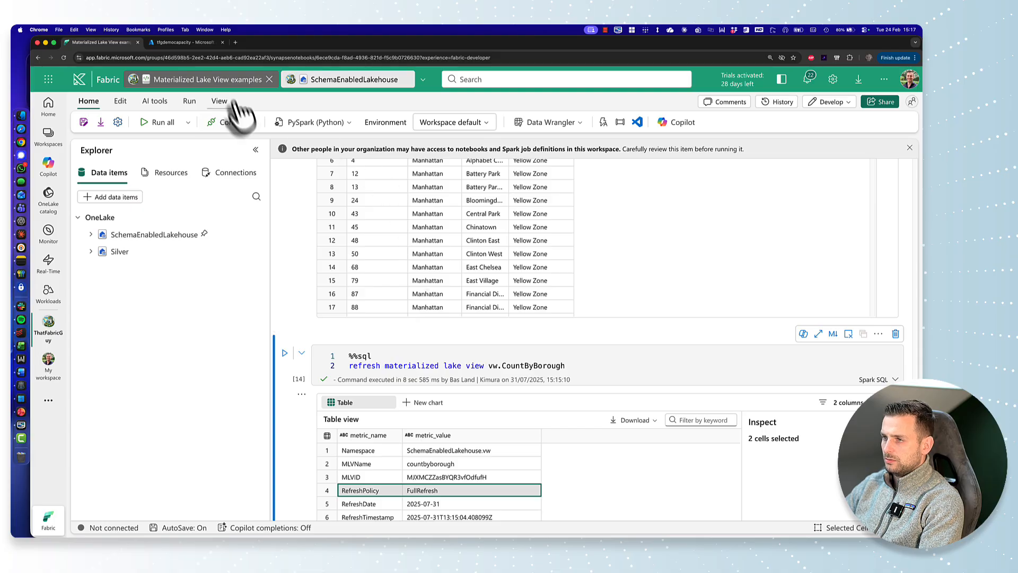
Step: Close the notebook and examine the lineage from raw.taxizonelookup to vw.countbyborough, with the diagram brought fully into view
{"action": "left_click", "coordinate": [270, 93]}
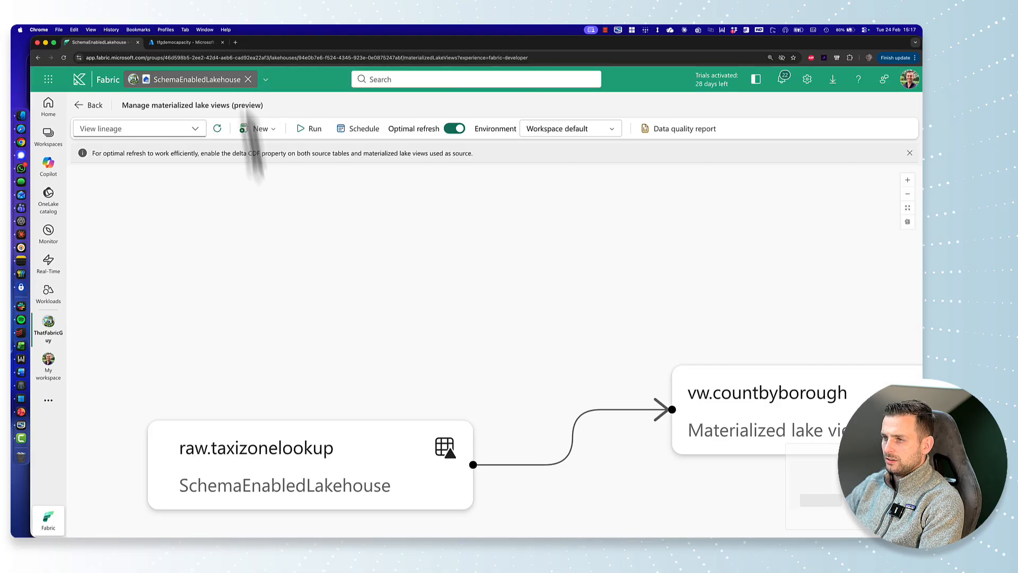
{"action": "key", "text": "super+minus"}
{"action": "key", "text": "super+minus"}
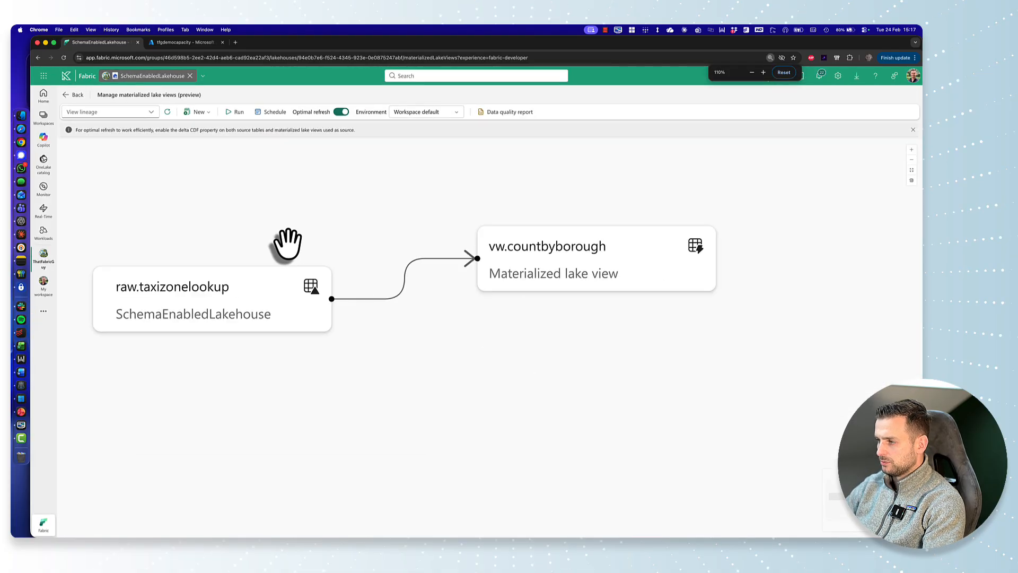
{"action": "left_click_drag", "start_coordinate": [289, 228], "coordinate": [317, 258]}
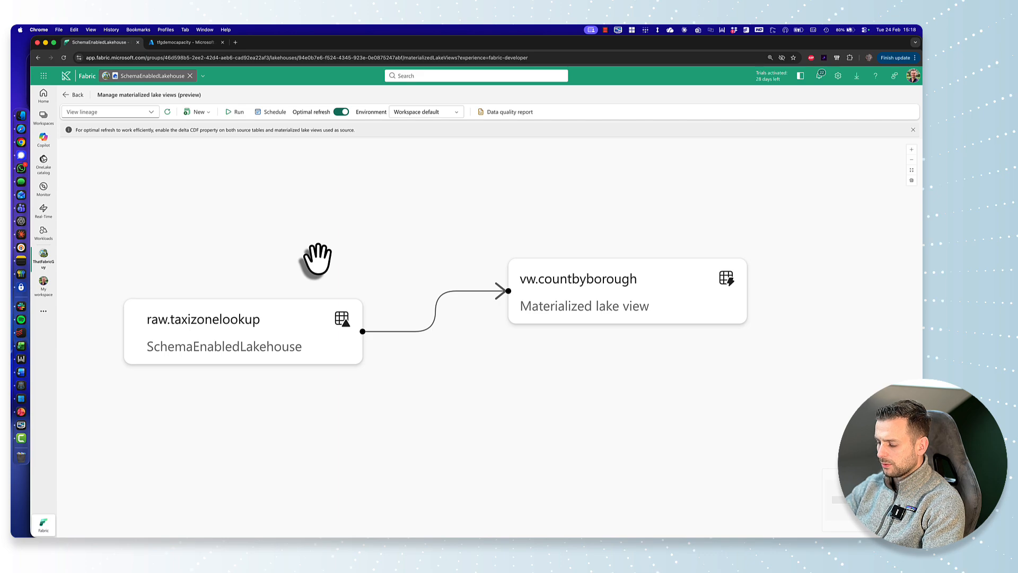
{"action": "key", "text": "super+plus"}
{"action": "key", "text": "super+plus"}
{"action": "key", "text": "super+plus"}
{"action": "scroll", "coordinate": [507, 341], "scroll_direction": "down", "scroll_amount": 5}
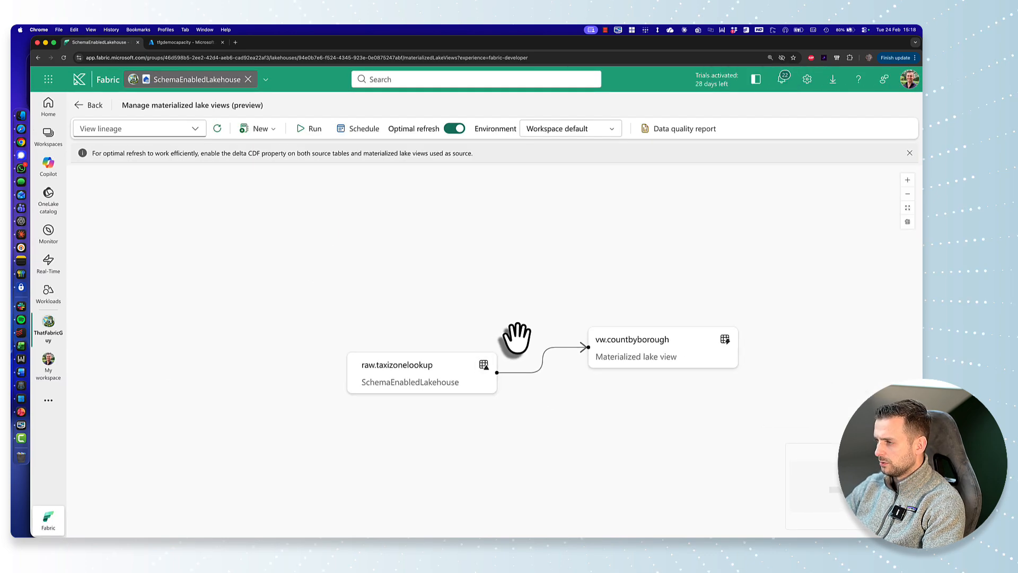
{"action": "left_click_drag", "start_coordinate": [555, 309], "coordinate": [392, 214]}
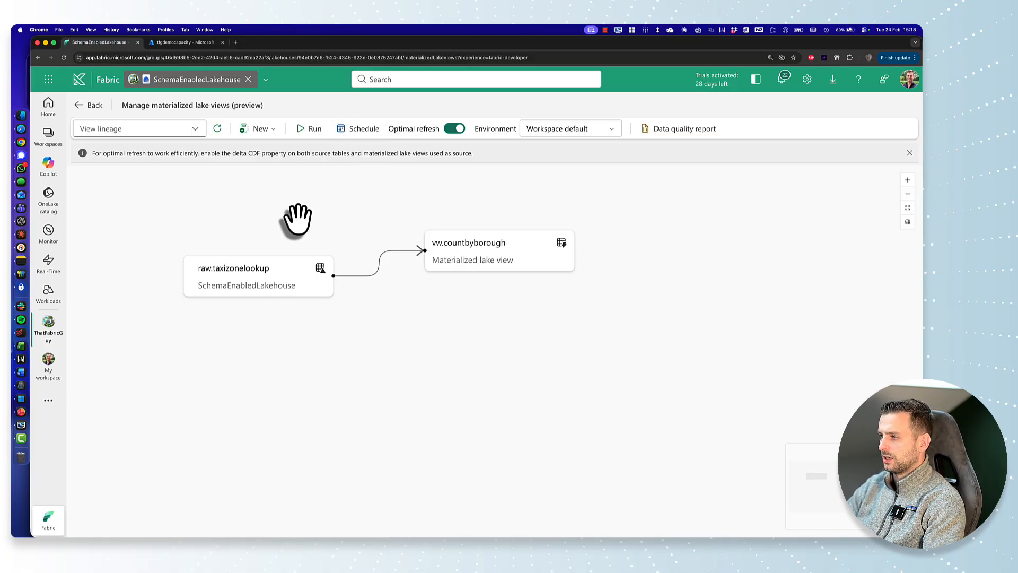
Step: Close the lineage view and open the SchemaEnabledLakehouse lakehouse from the workspace's item list
{"action": "left_click", "coordinate": [248, 79]}
{"action": "scroll", "coordinate": [200, 421], "scroll_direction": "down", "scroll_amount": 10}
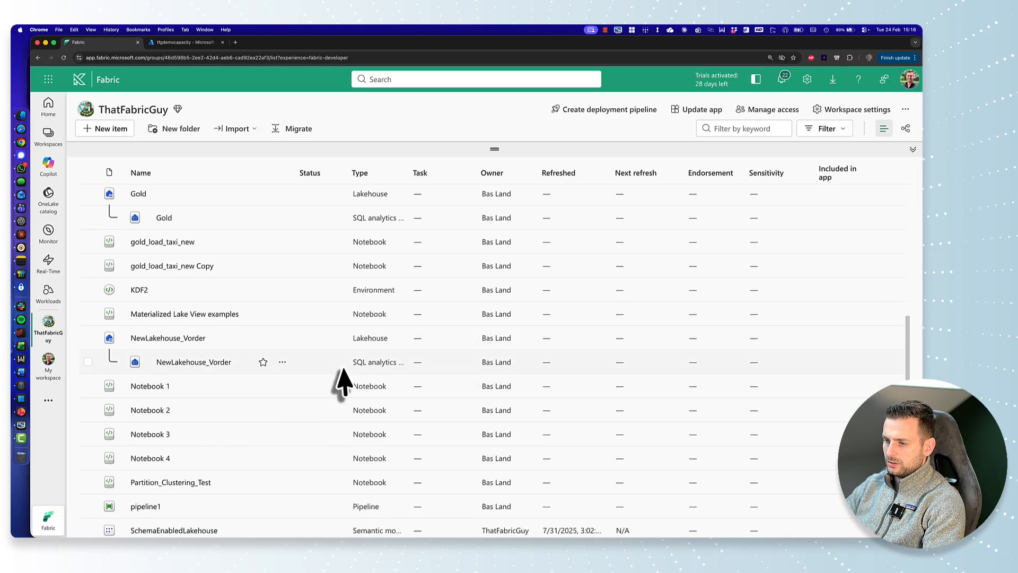
{"action": "scroll", "coordinate": [344, 382], "scroll_direction": "down", "scroll_amount": 2}
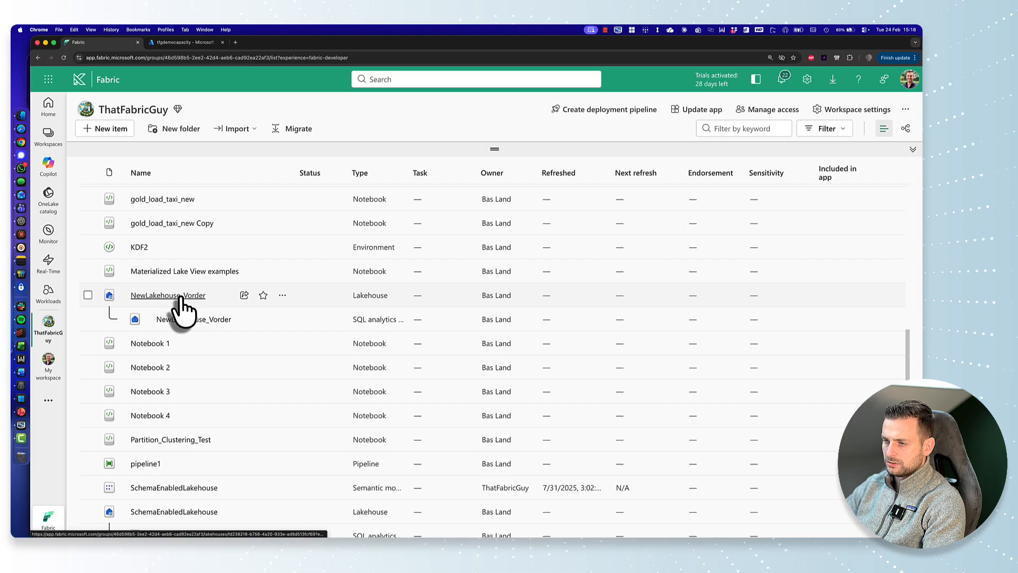
{"action": "scroll", "coordinate": [182, 313], "scroll_direction": "down", "scroll_amount": 5}
{"action": "left_click", "coordinate": [180, 325]}
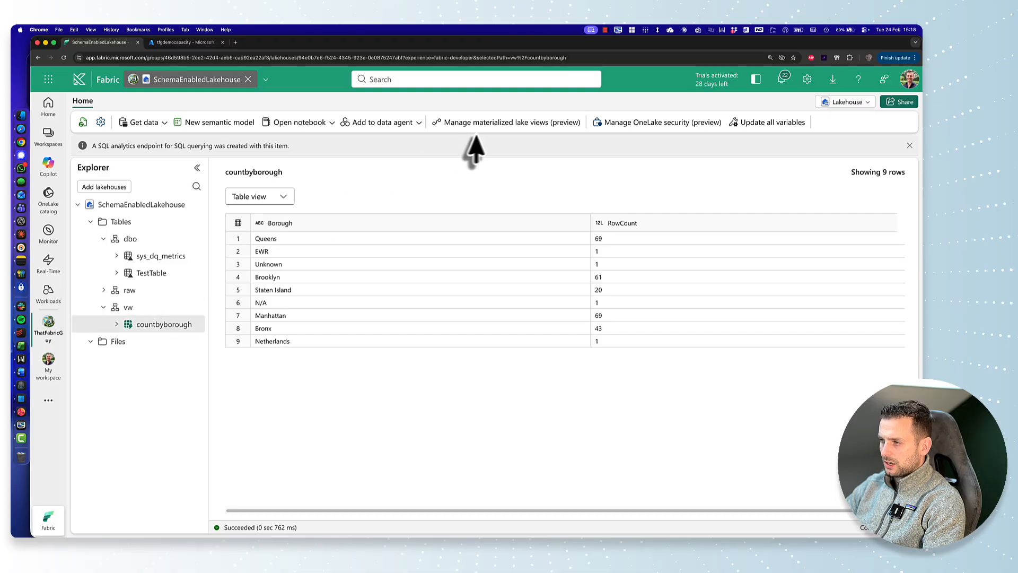
Step: Open the management view for the lakehouse's materialized lake views and switch its scheduled refresh on
{"action": "left_click", "coordinate": [535, 124]}
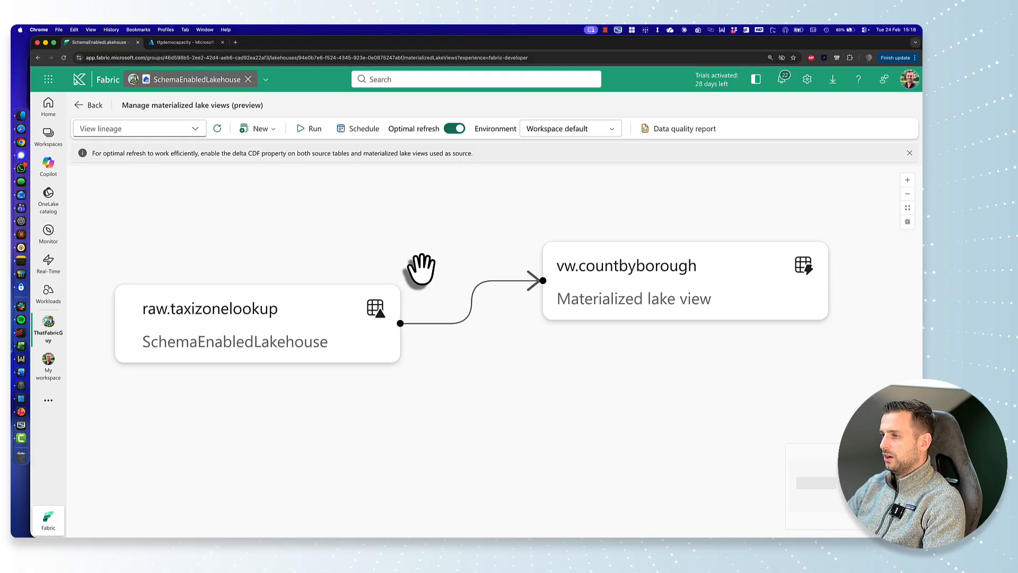
{"action": "left_click", "coordinate": [363, 130]}
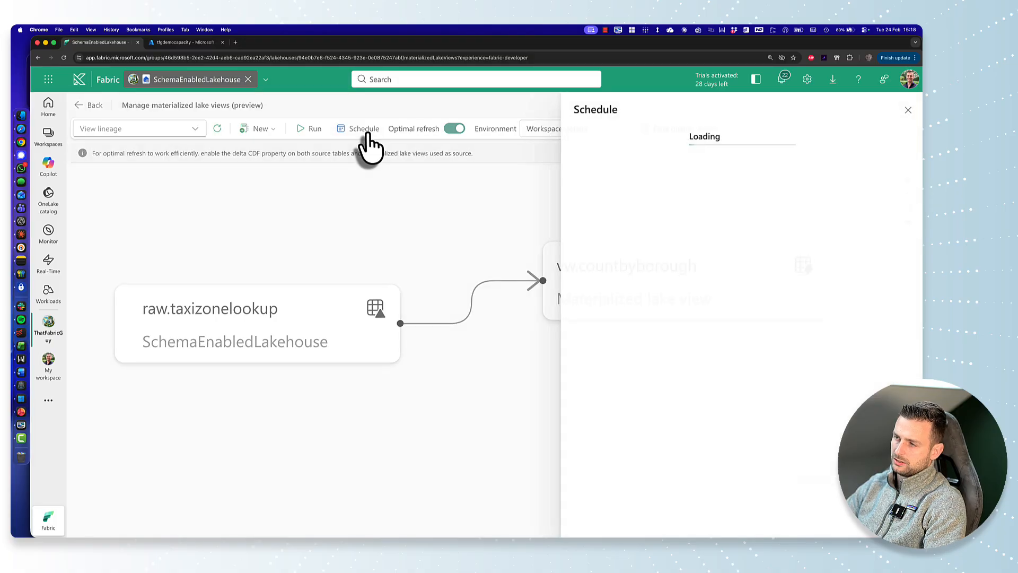
{"action": "left_click", "coordinate": [581, 237]}
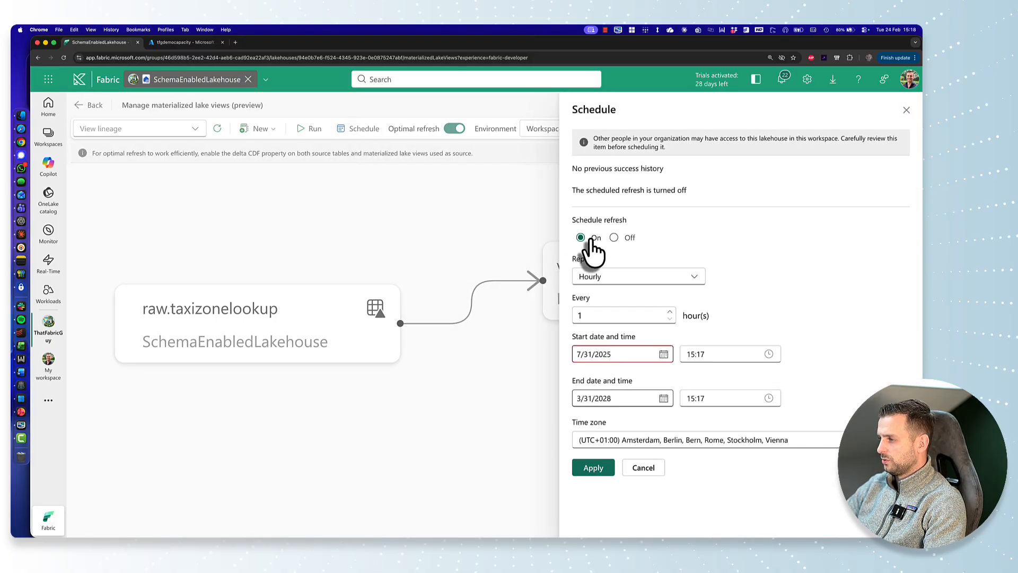
Step: Set the scheduled refresh to repeat daily at 15:00
{"action": "left_click", "coordinate": [621, 278]}
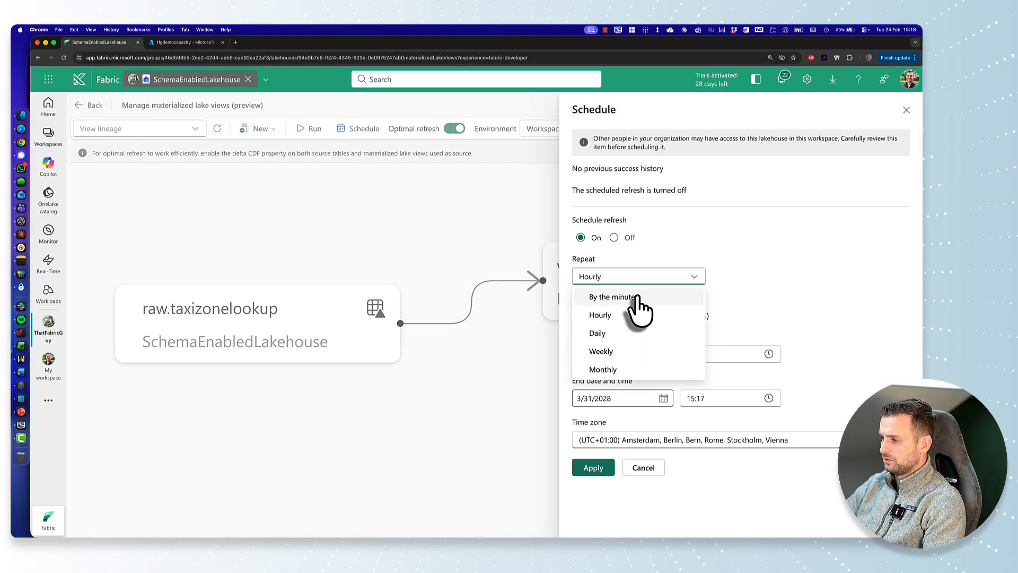
{"action": "left_click", "coordinate": [626, 333]}
{"action": "left_click", "coordinate": [640, 315]}
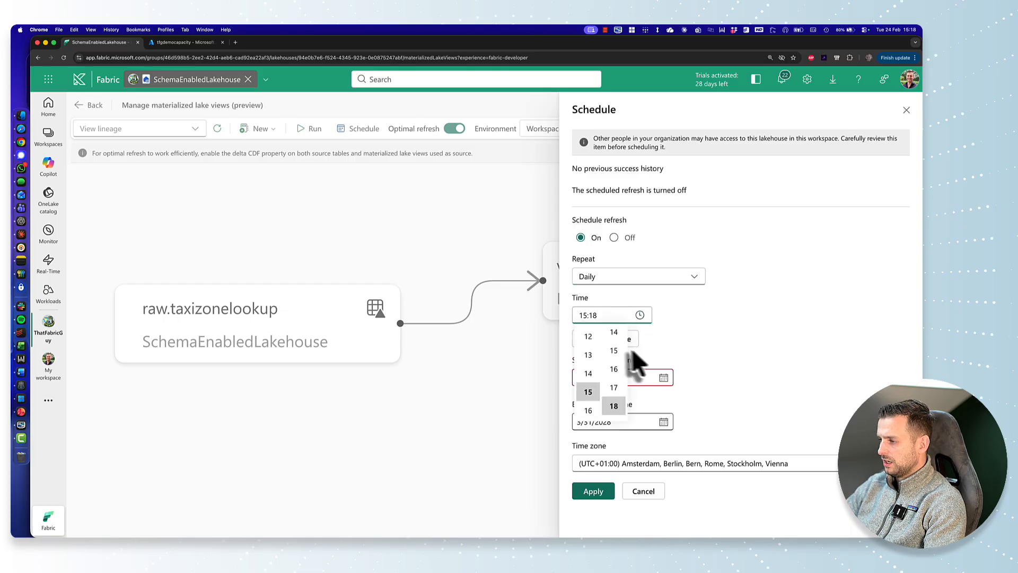
{"action": "left_click", "coordinate": [613, 337]}
{"action": "scroll", "coordinate": [617, 352], "scroll_direction": "up", "scroll_amount": 5}
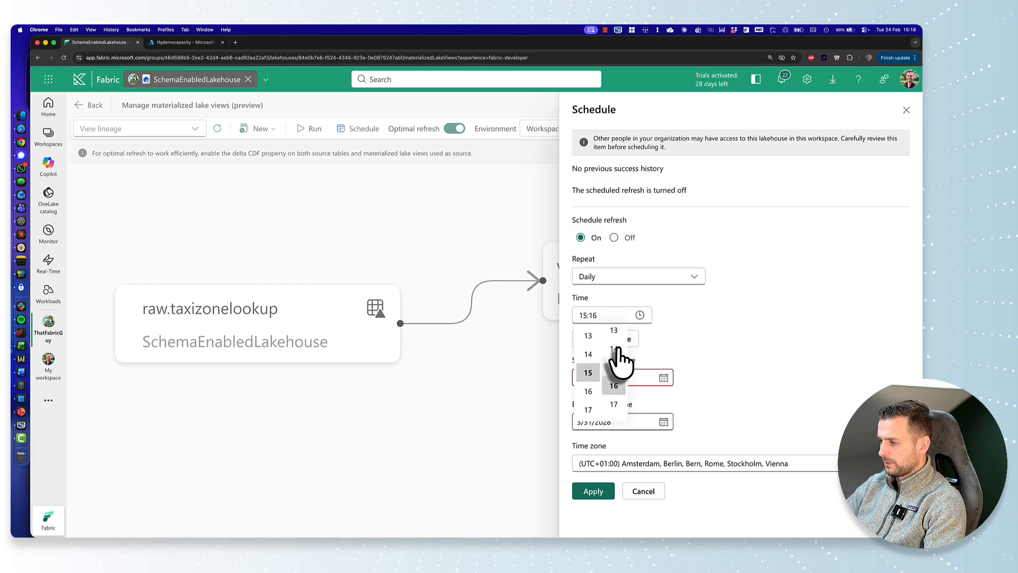
{"action": "left_click", "coordinate": [614, 335]}
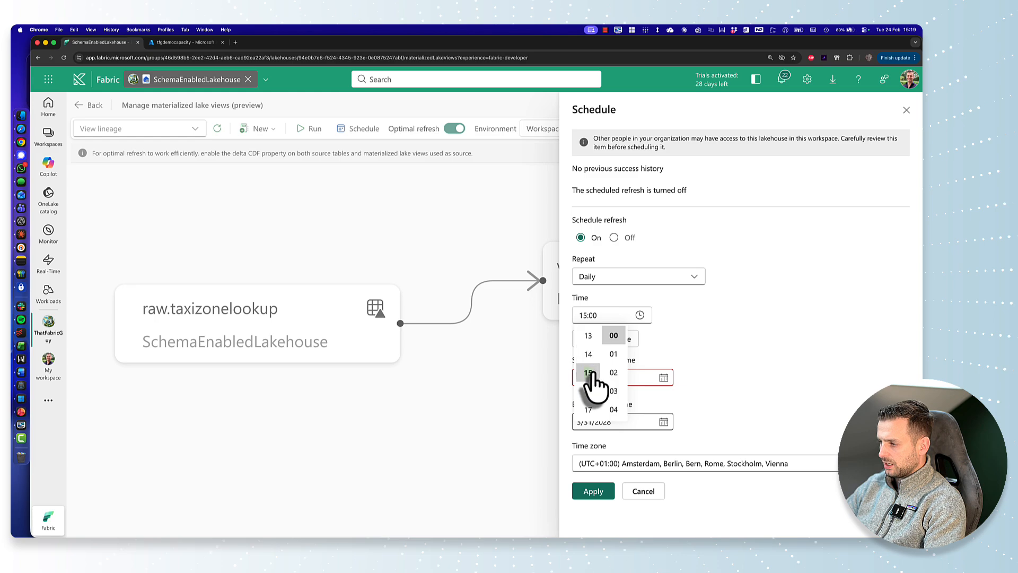
{"action": "left_click", "coordinate": [701, 340]}
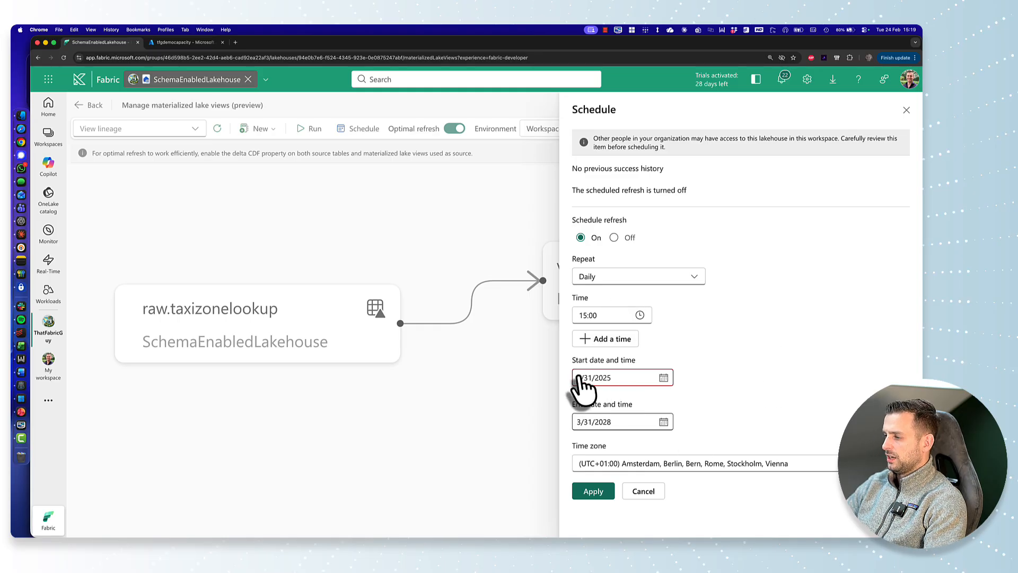
Step: Set the schedule's start date to 2/24/2026, then apply the refresh schedule and close its settings
{"action": "left_click", "coordinate": [663, 377]}
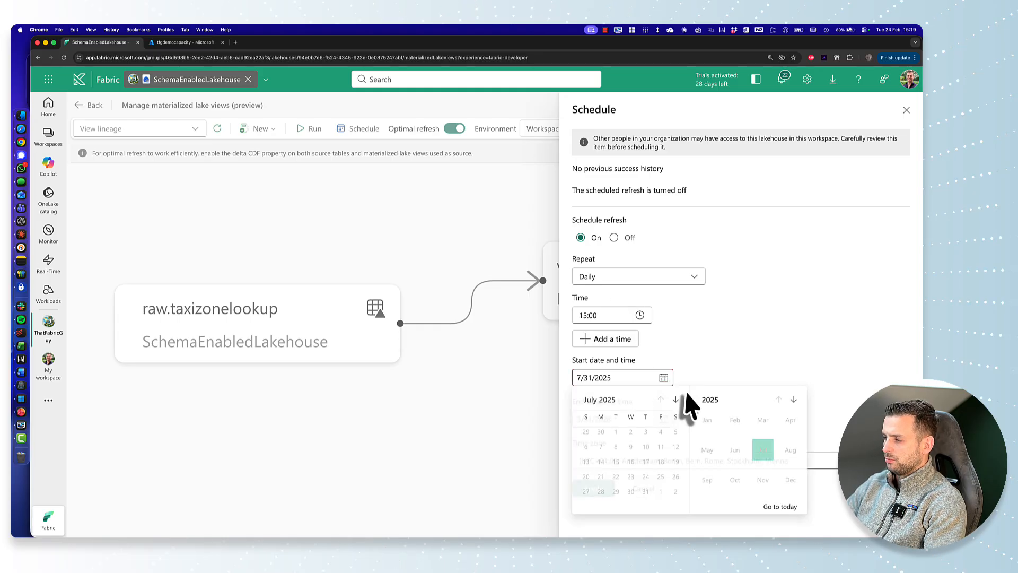
{"action": "left_click", "coordinate": [778, 507]}
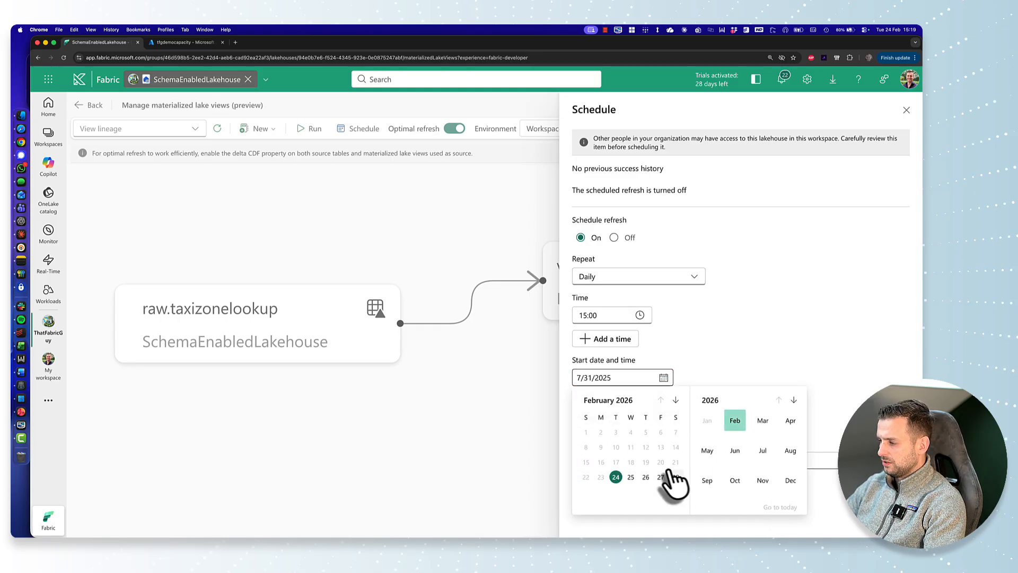
{"action": "left_click", "coordinate": [617, 477]}
{"action": "left_click", "coordinate": [664, 419]}
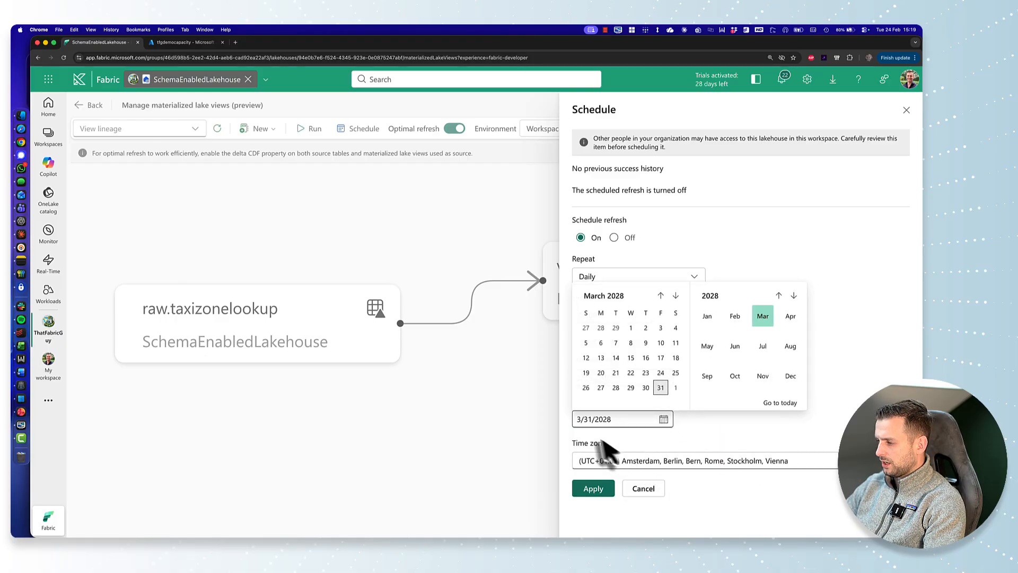
{"action": "left_click", "coordinate": [734, 440]}
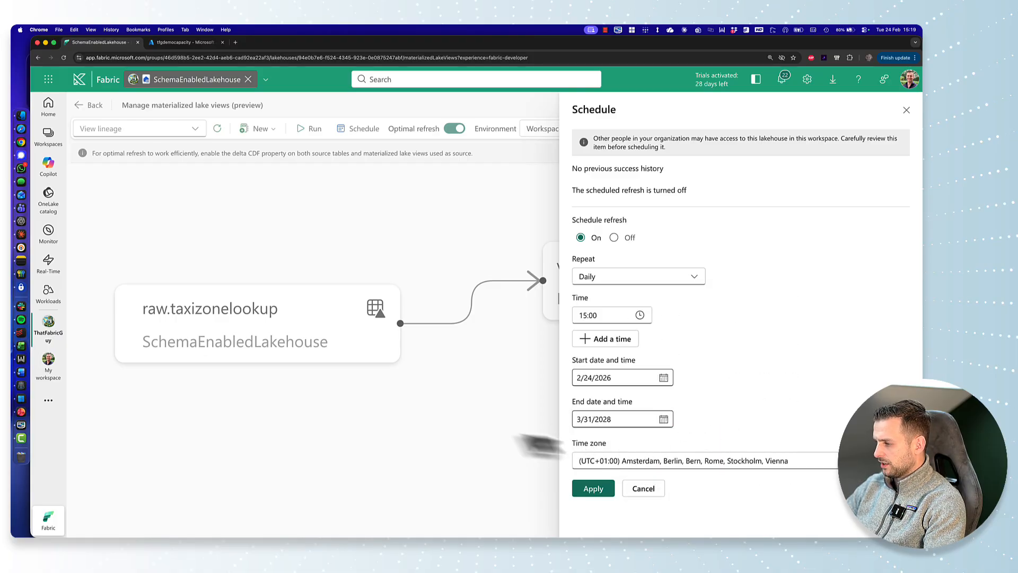
{"action": "left_click", "coordinate": [605, 488]}
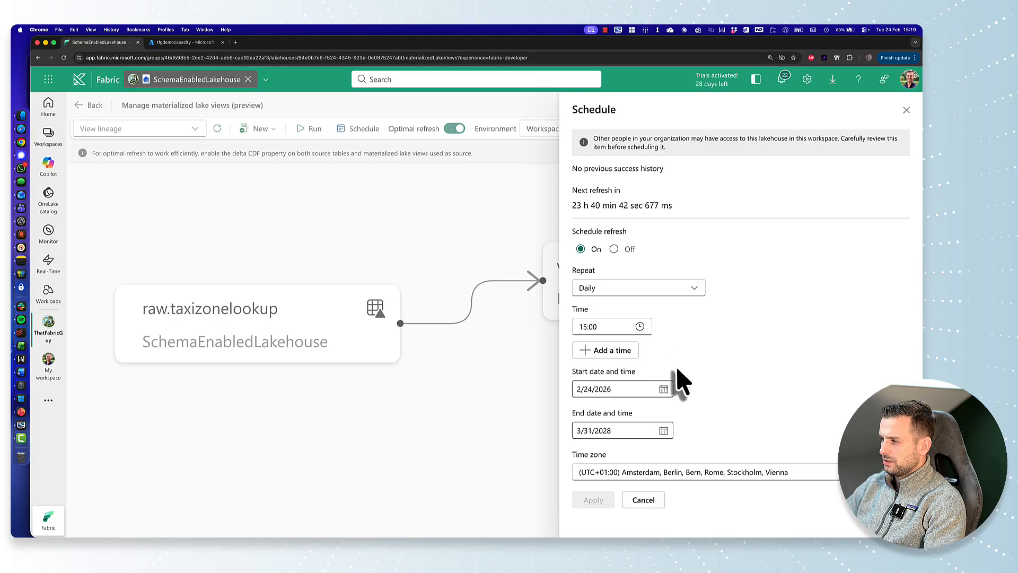
{"action": "left_click", "coordinate": [905, 111]}
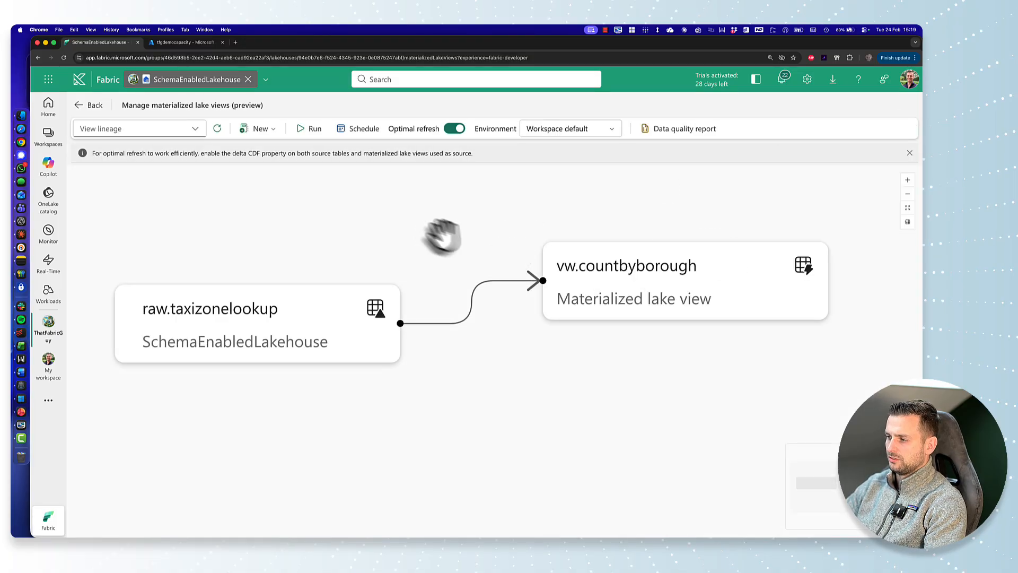